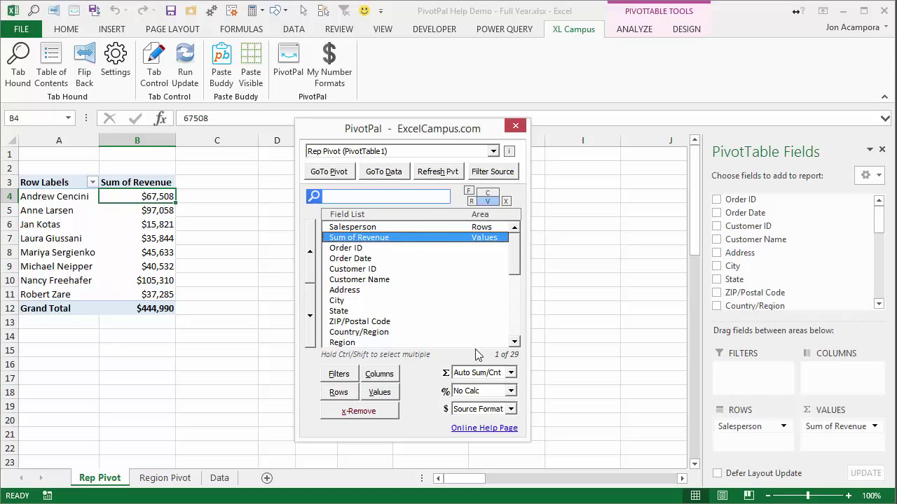
Step: Add Revenue to the pivot values a second time by searching 'rev' in PivotPal
{"action": "left_click", "coordinate": [342, 194]}
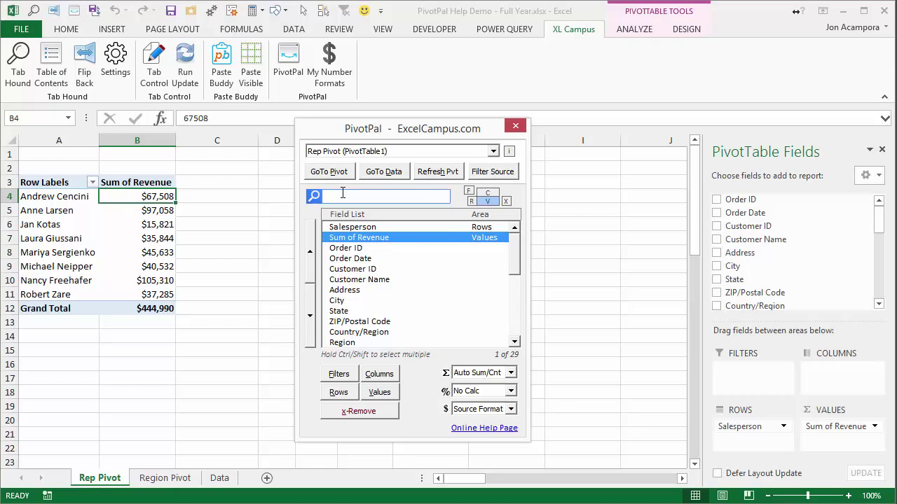
{"action": "type", "text": "re"}
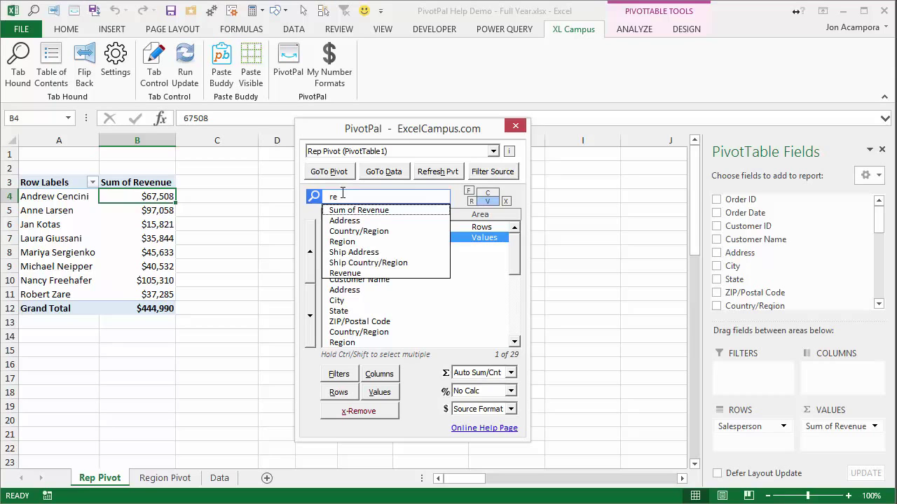
{"action": "type", "text": "v"}
{"action": "key", "text": "Down"}
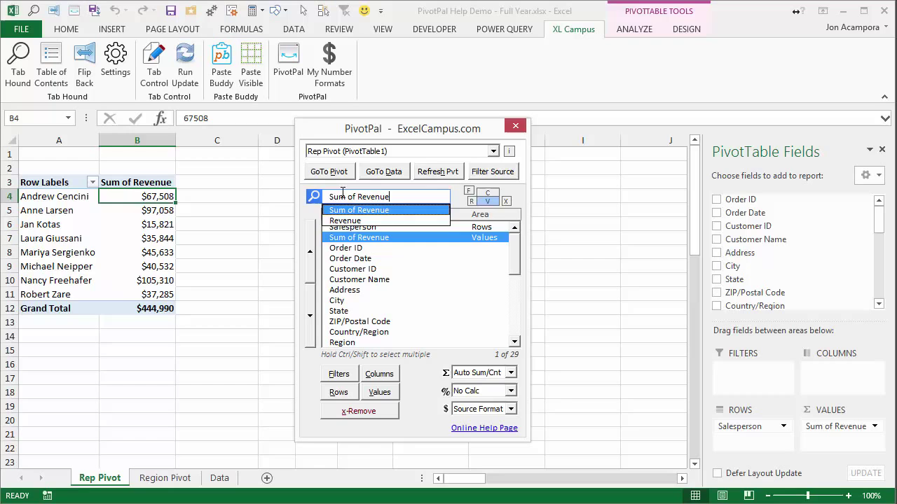
{"action": "key", "text": "Down"}
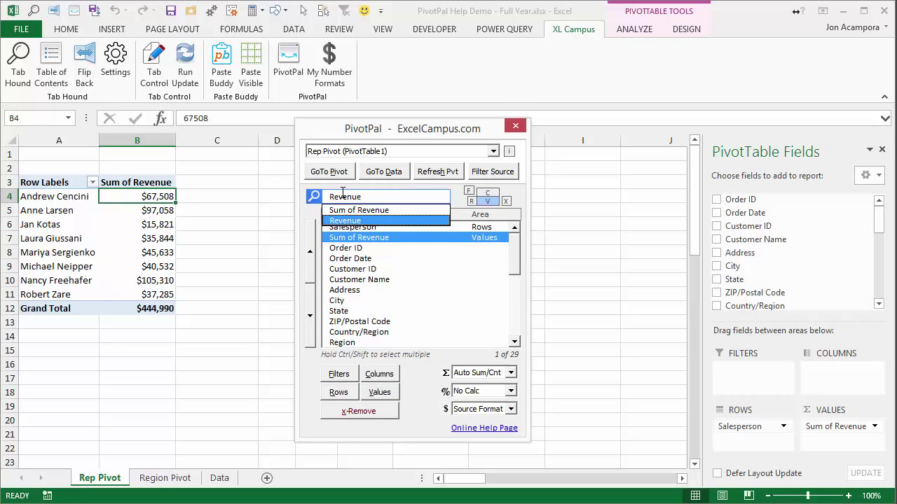
{"action": "key", "text": "Return"}
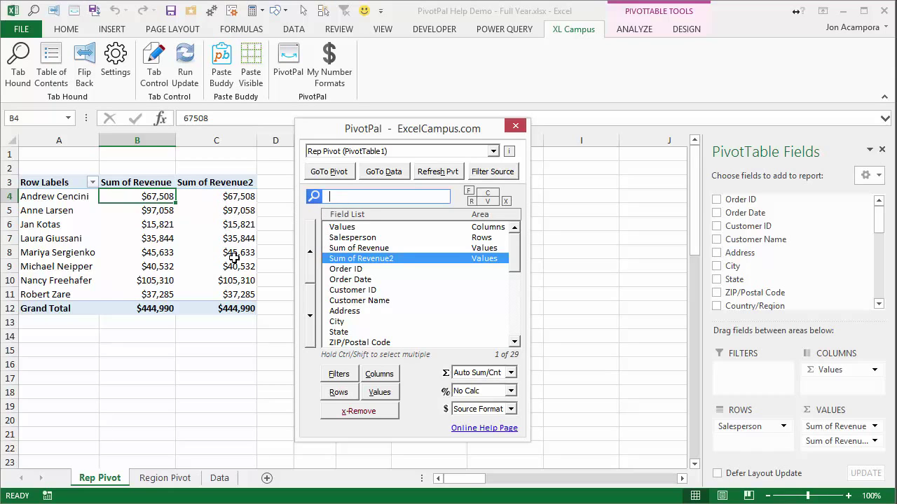
{"action": "mouse_move", "coordinate": [217, 197]}
{"action": "left_click", "coordinate": [245, 196]}
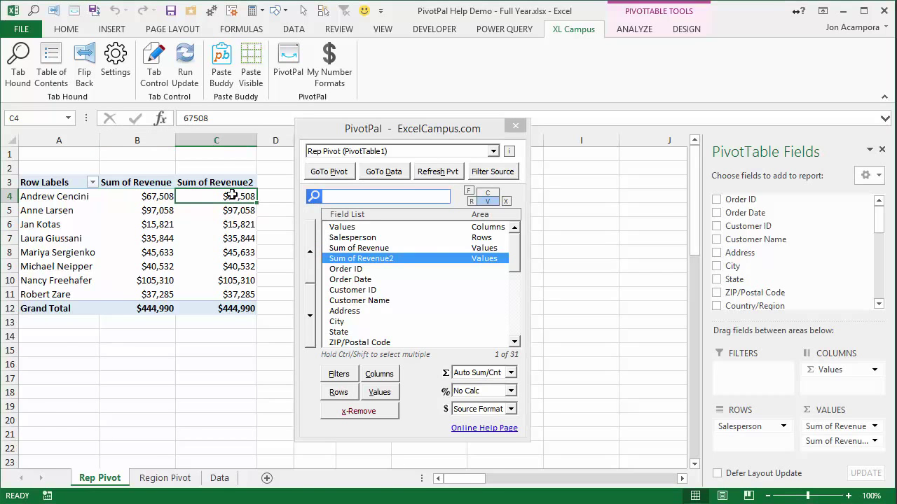
{"action": "left_click", "coordinate": [384, 175]}
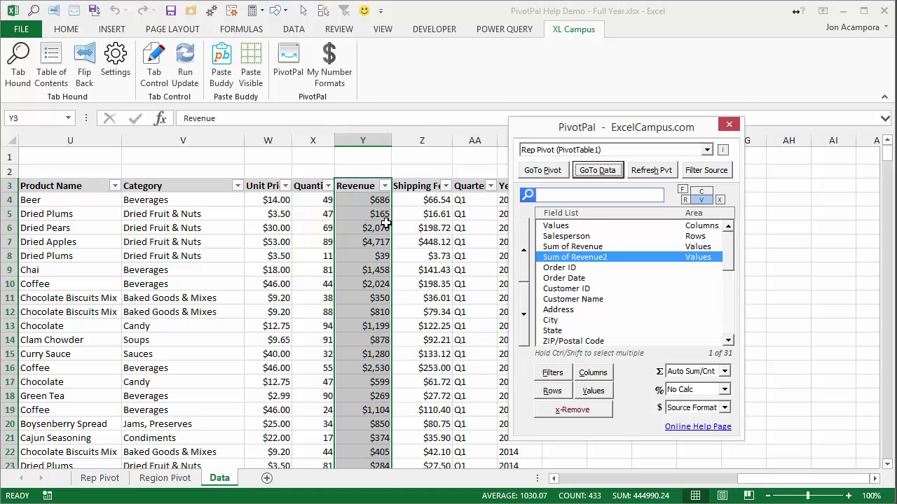
{"action": "left_click", "coordinate": [542, 171]}
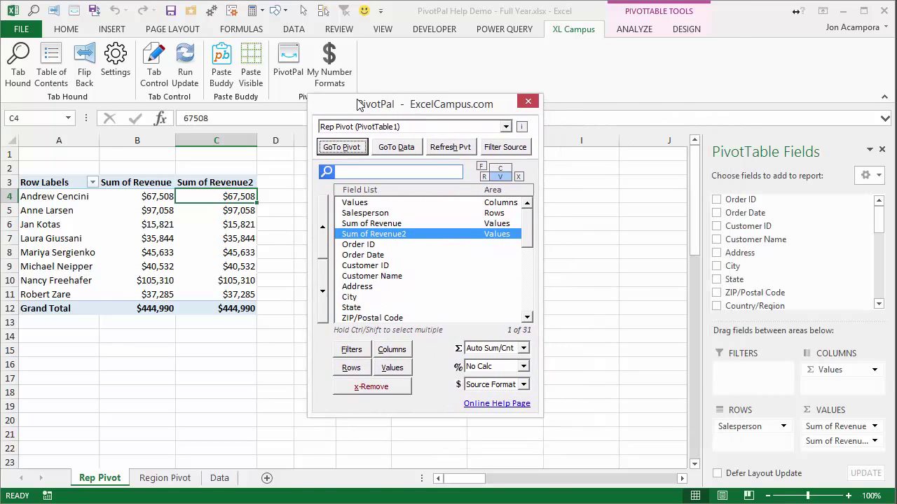
Step: Give Sum of Revenue2 the 1.0M millions number format in PivotPal, then close PivotPal
{"action": "left_click_drag", "start_coordinate": [562, 134], "coordinate": [358, 104]}
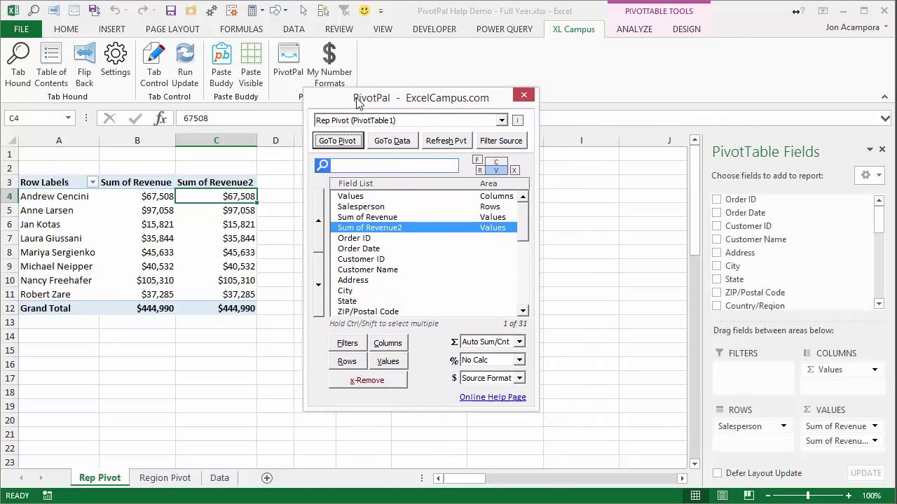
{"action": "left_click", "coordinate": [378, 230]}
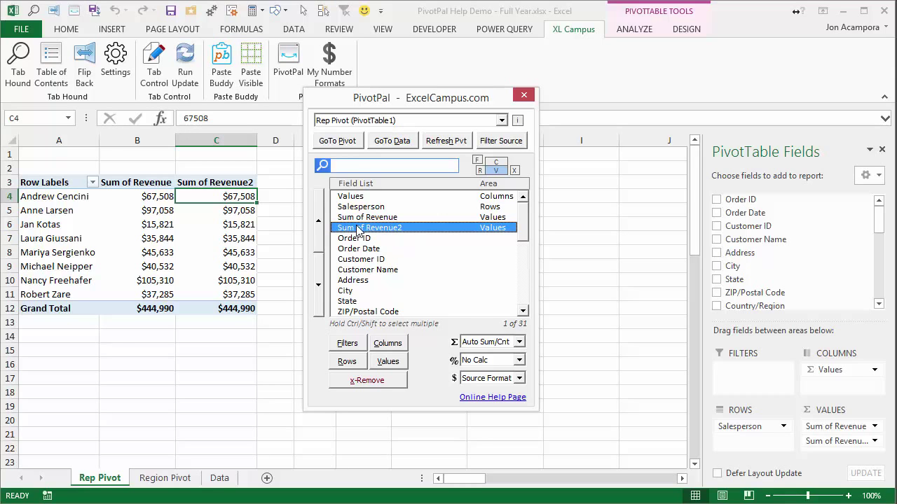
{"action": "left_click", "coordinate": [519, 379]}
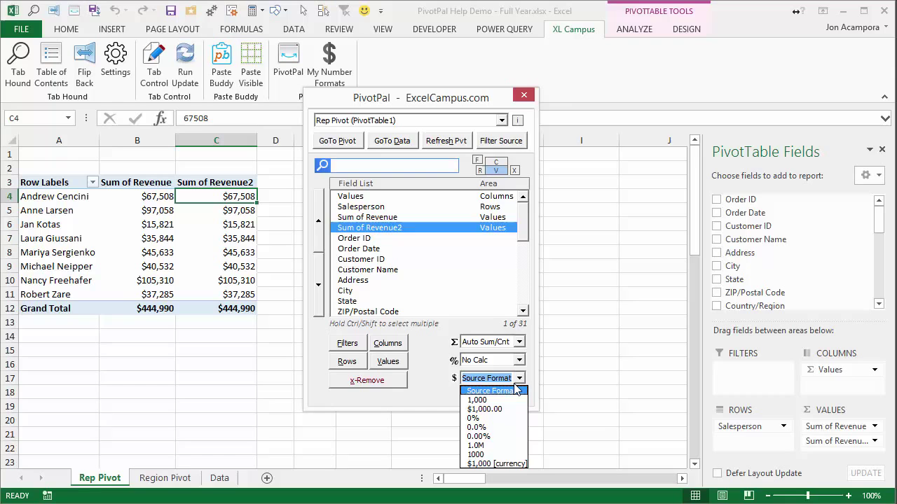
{"action": "left_click", "coordinate": [484, 400]}
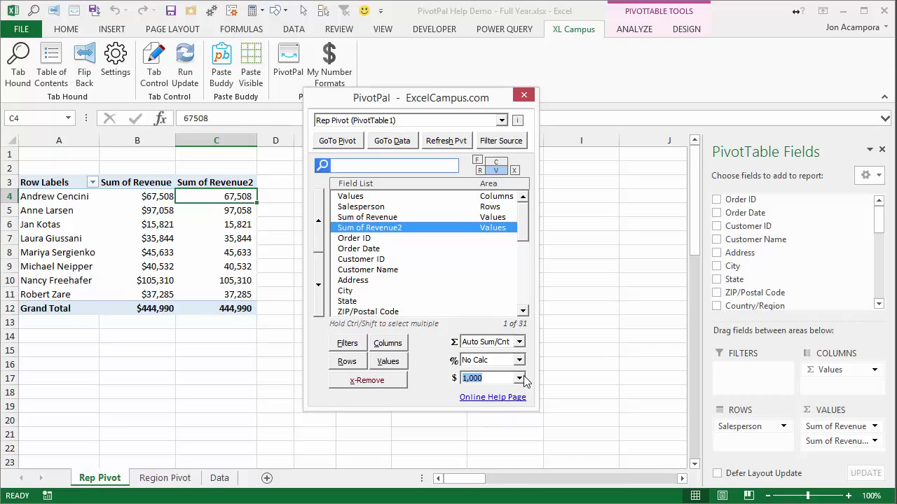
{"action": "left_click", "coordinate": [519, 378]}
{"action": "left_click", "coordinate": [490, 446]}
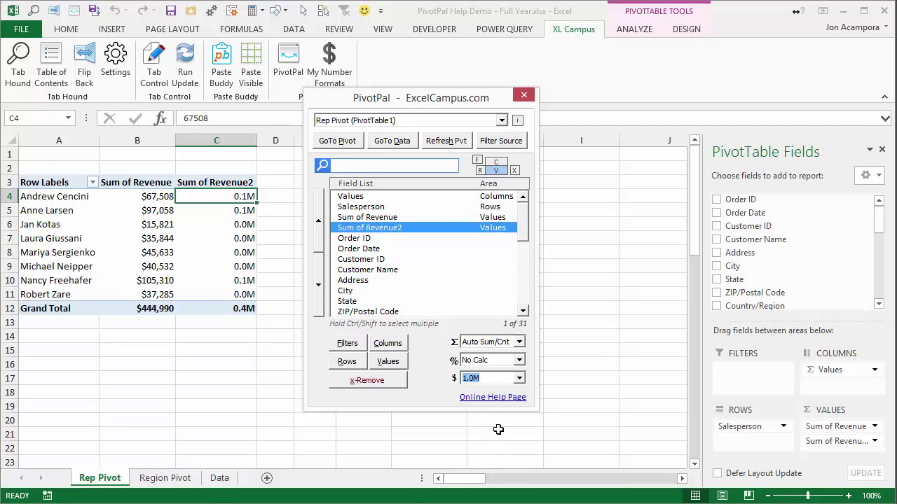
{"action": "left_click", "coordinate": [519, 378]}
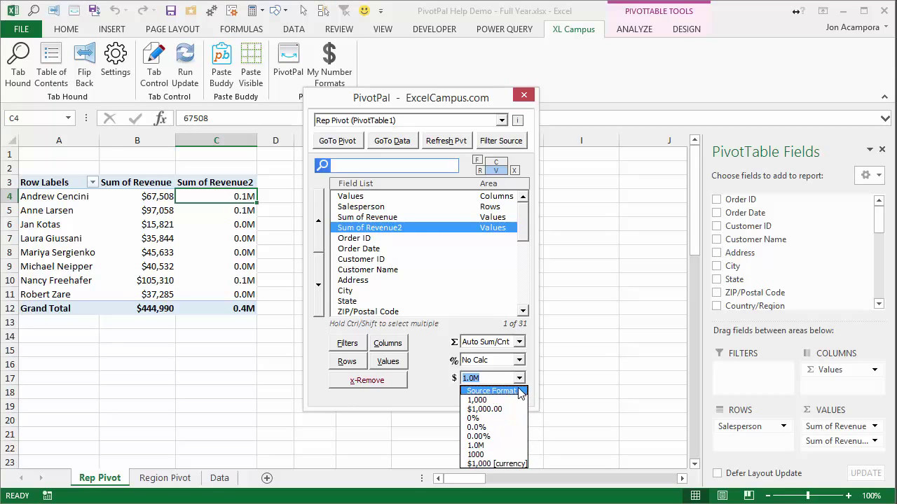
{"action": "left_click", "coordinate": [520, 380]}
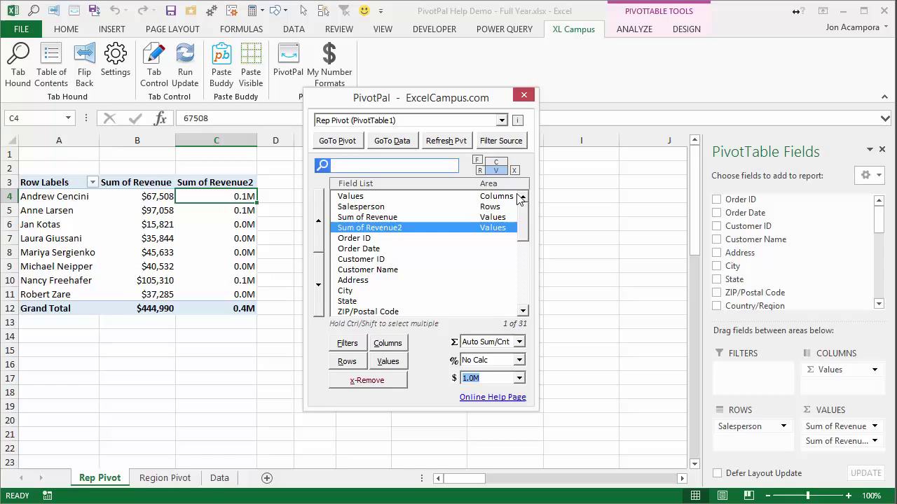
{"action": "left_click", "coordinate": [523, 97]}
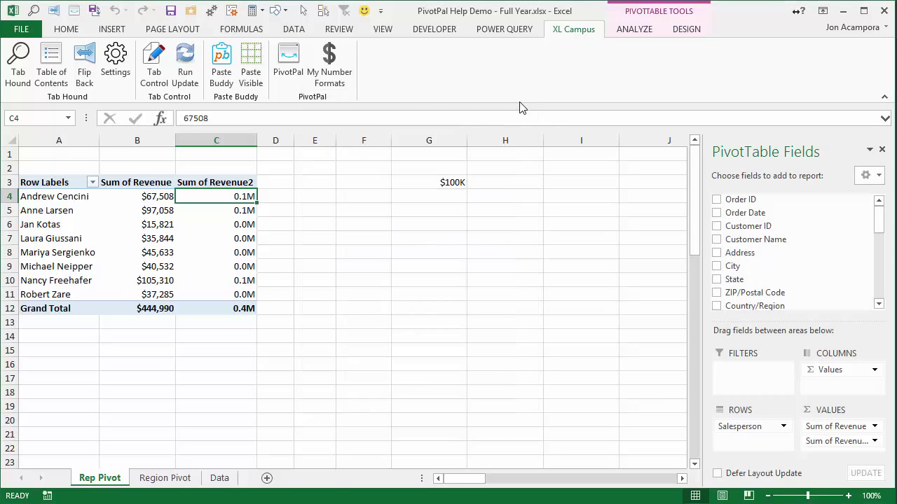
Step: Open PivotPal's My Number Formats list from the XL Campus ribbon tab
{"action": "left_click", "coordinate": [343, 62]}
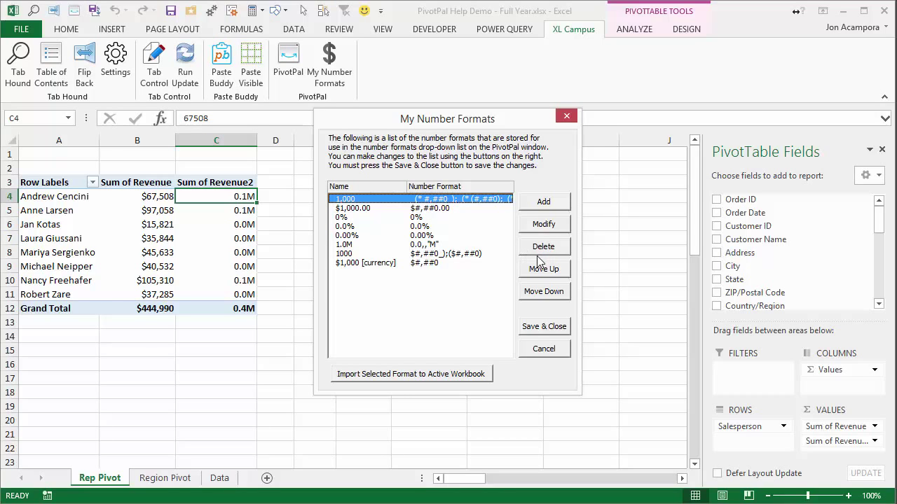
Step: Save a new '$100K Thousands' format, $0,"K", copied from cell G3
{"action": "left_click", "coordinate": [543, 203]}
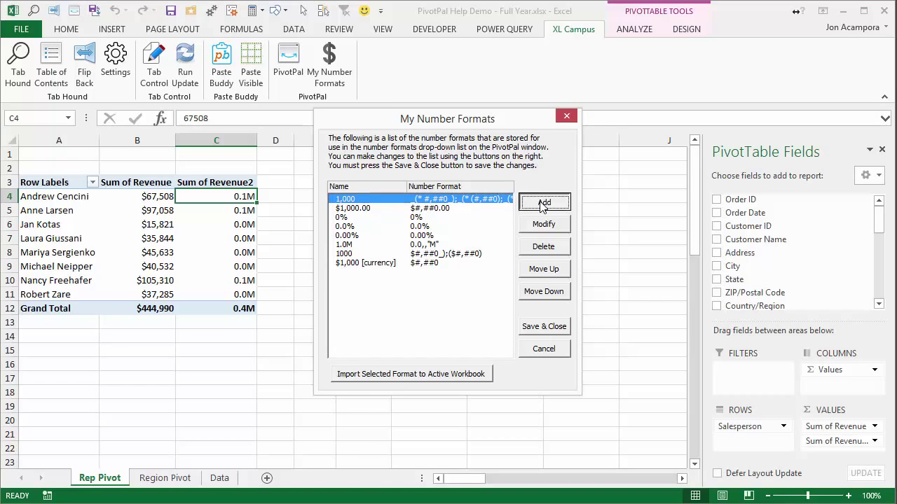
{"action": "left_click_drag", "start_coordinate": [504, 201], "coordinate": [535, 218]}
{"action": "type", "text": "$100"}
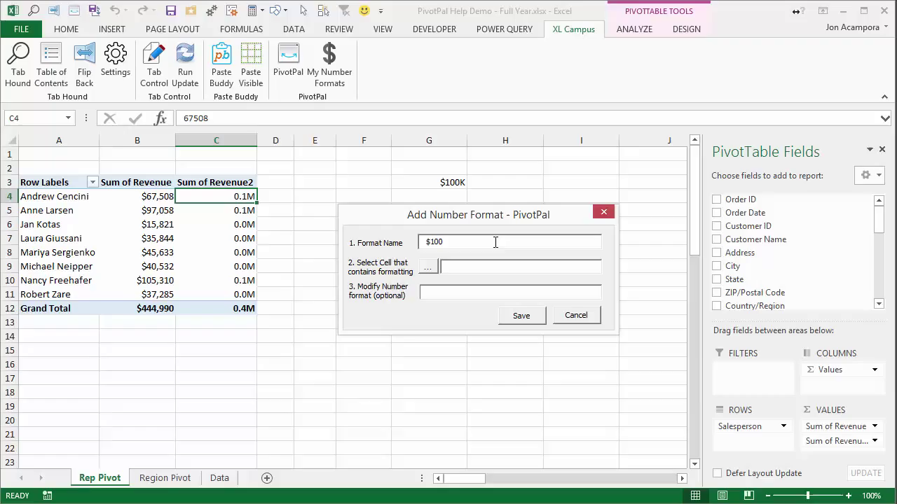
{"action": "type", "text": "K Thousands"}
{"action": "left_click", "coordinate": [427, 267]}
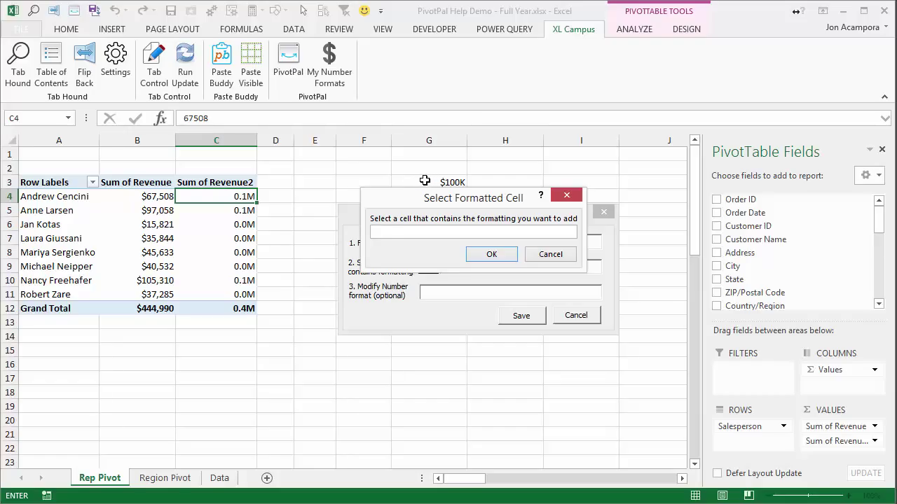
{"action": "left_click", "coordinate": [424, 181]}
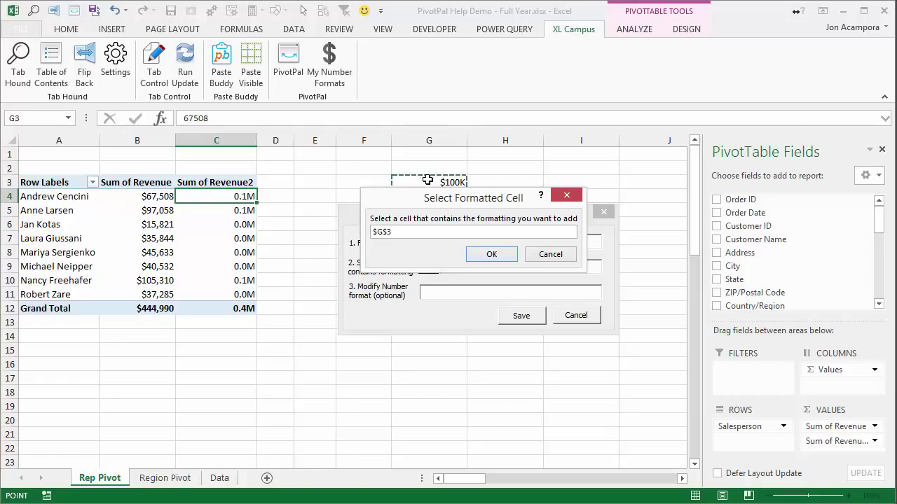
{"action": "left_click", "coordinate": [489, 254]}
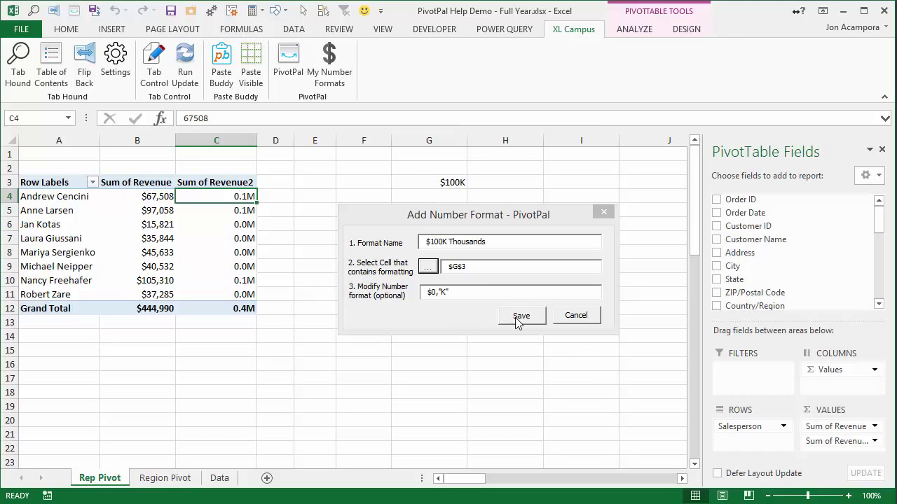
{"action": "left_click", "coordinate": [518, 317]}
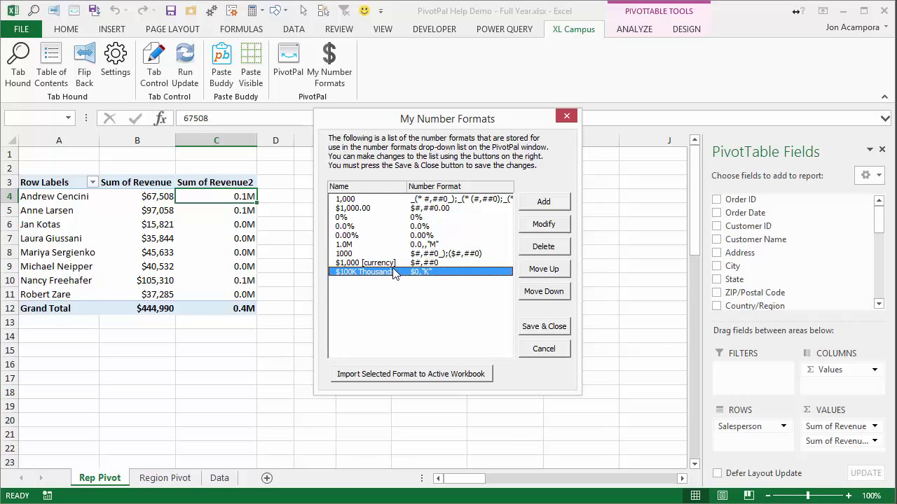
Step: Save the formats list and show Sum of Revenue2 in $100K Thousands, then close PivotPal
{"action": "left_click", "coordinate": [544, 329]}
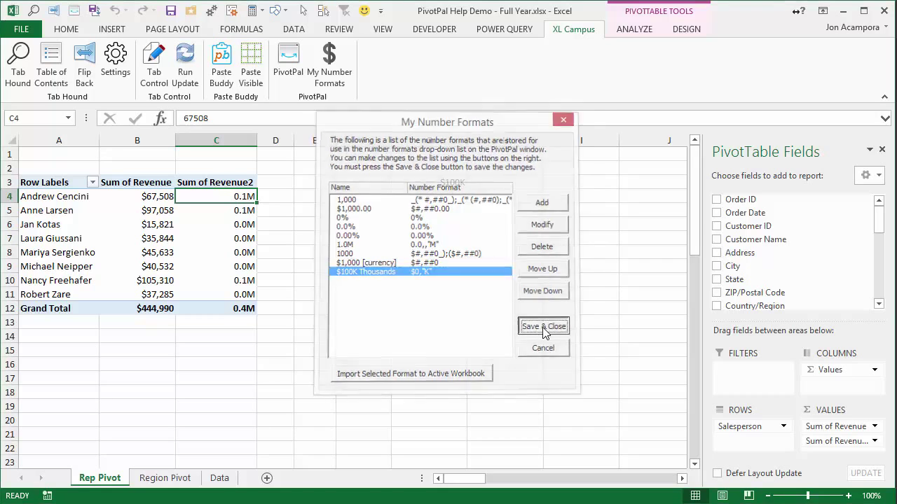
{"action": "left_click", "coordinate": [288, 60]}
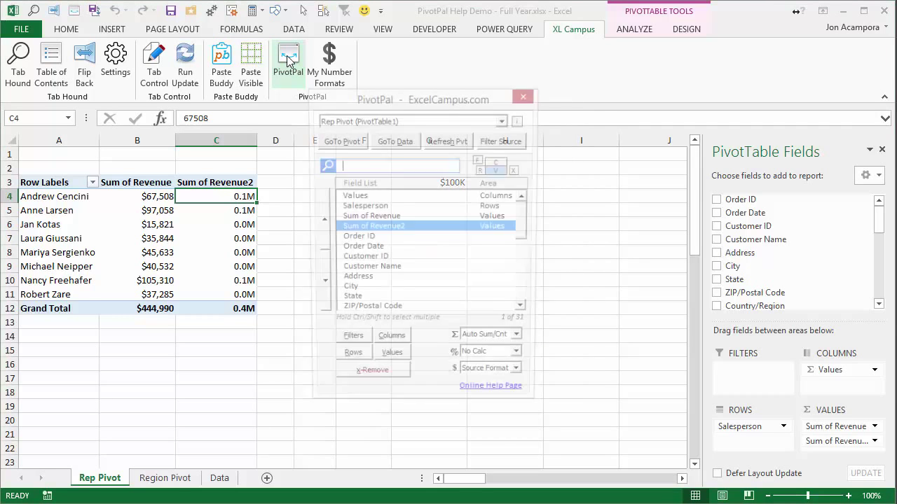
{"action": "left_click", "coordinate": [522, 378]}
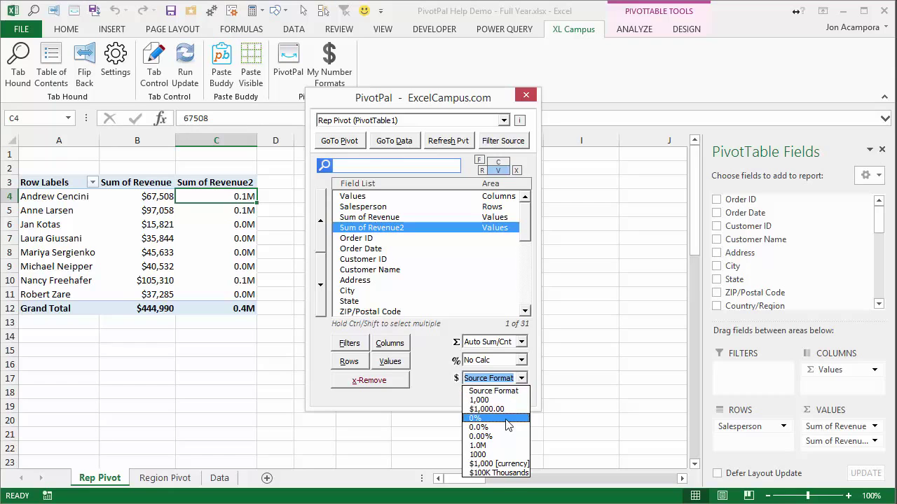
{"action": "left_click", "coordinate": [491, 472]}
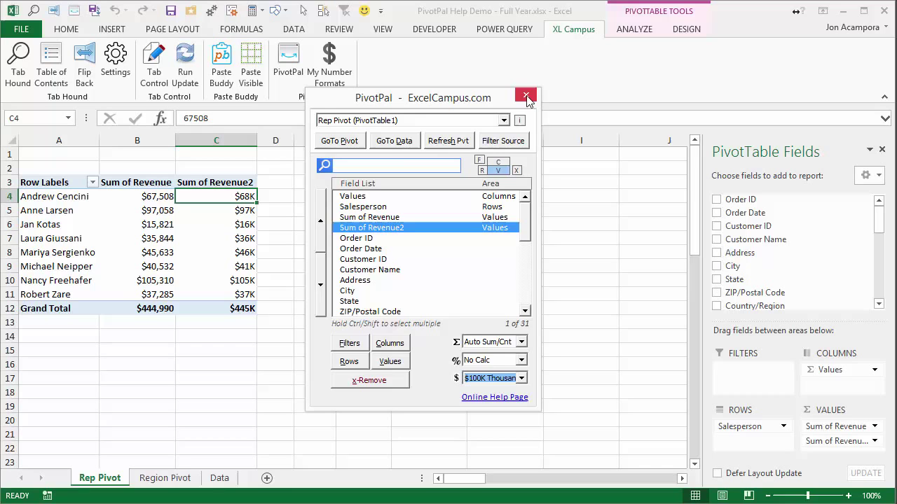
{"action": "left_click", "coordinate": [527, 96]}
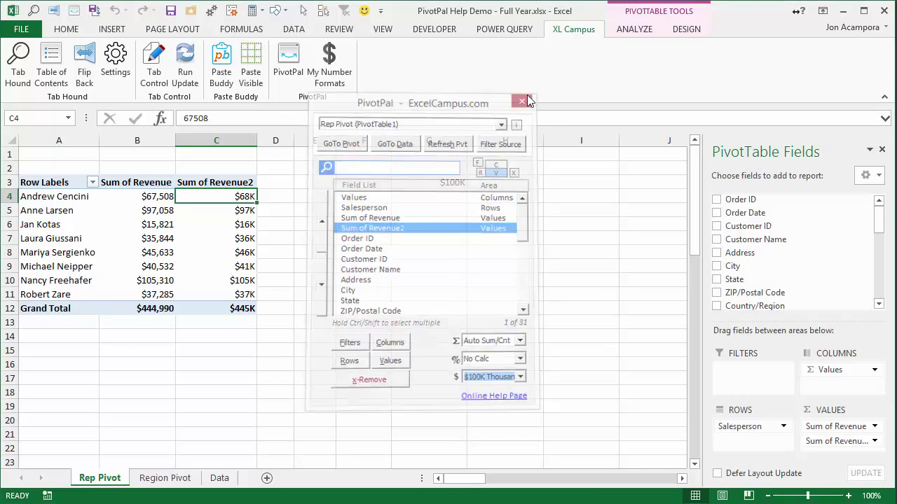
Step: Import the saved 1.0M format into the active workbook and close the formats list
{"action": "left_click", "coordinate": [334, 77]}
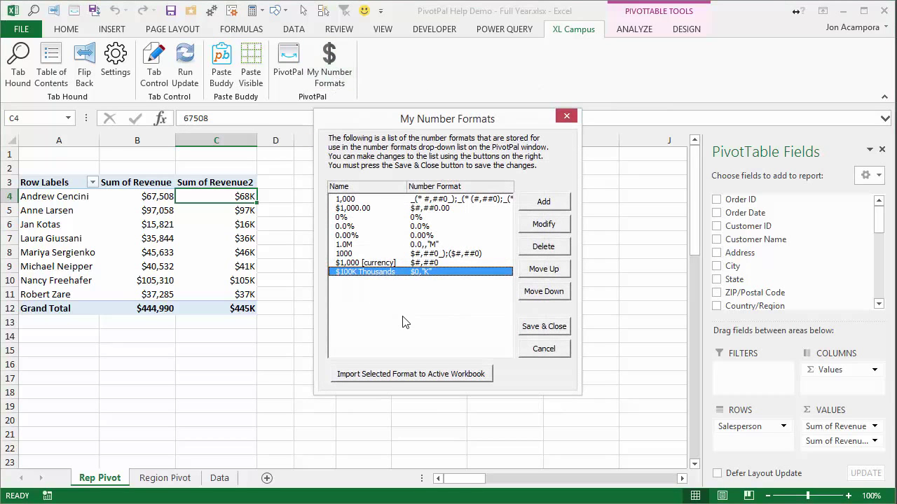
{"action": "left_click", "coordinate": [343, 245]}
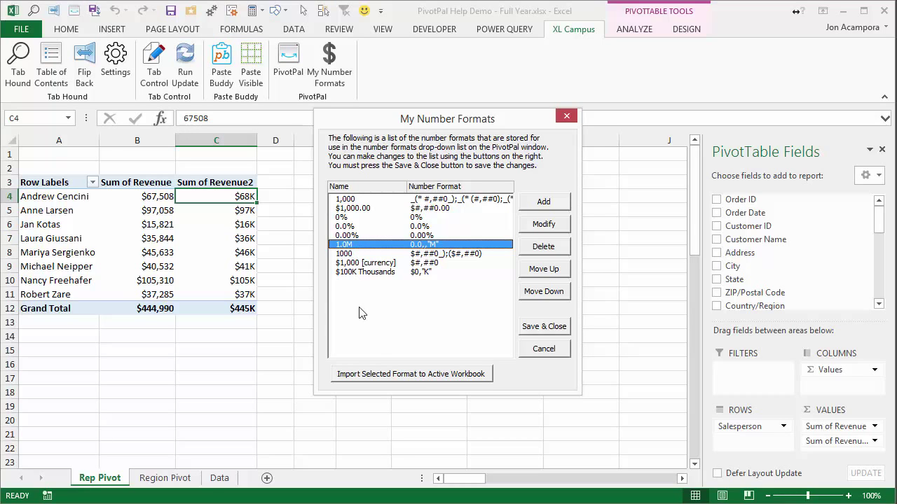
{"action": "left_click", "coordinate": [401, 378]}
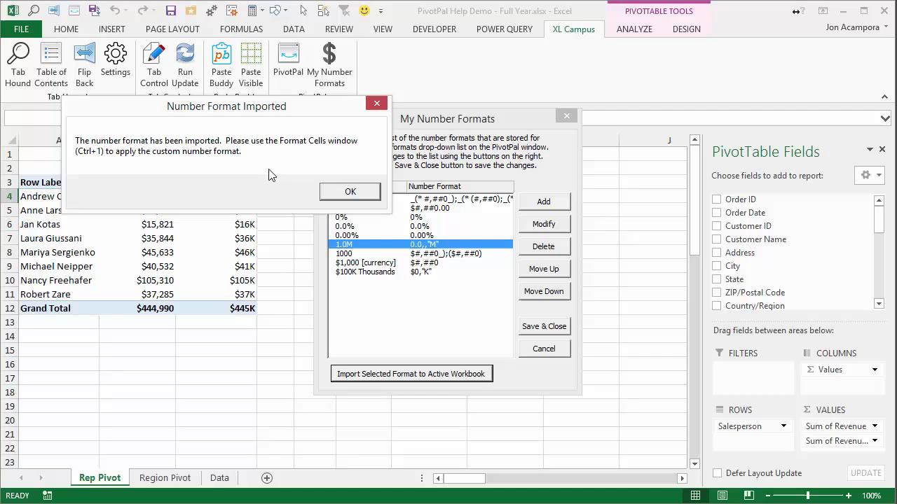
{"action": "left_click", "coordinate": [350, 192]}
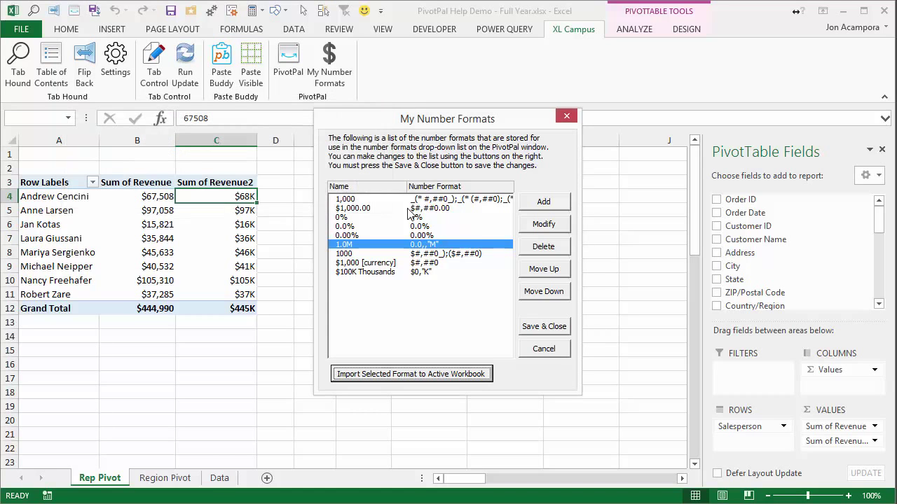
{"action": "left_click", "coordinate": [554, 326]}
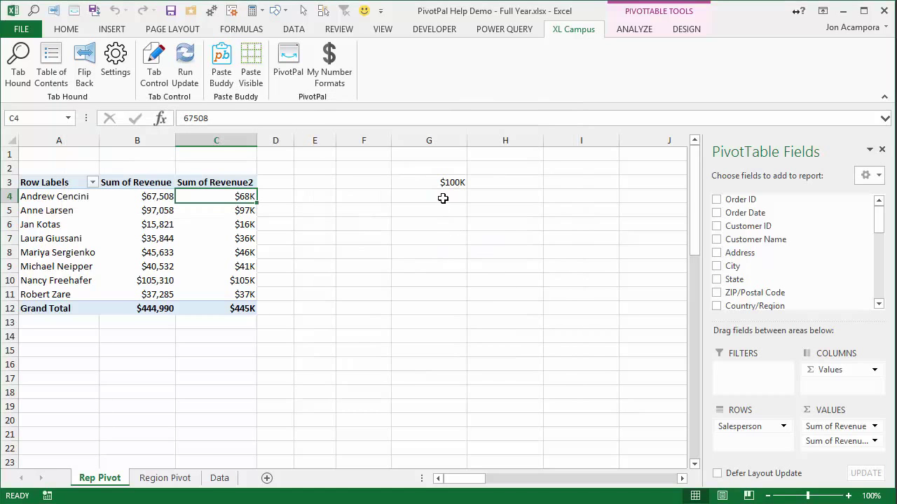
Step: Give cell G3 the custom 0.0,,"M" format so it displays 0.1M
{"action": "left_click", "coordinate": [443, 184]}
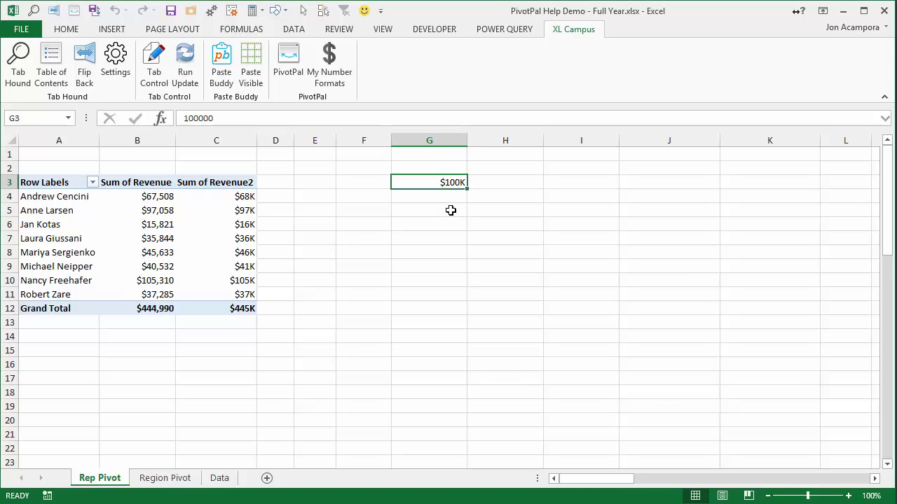
{"action": "key", "text": "ctrl+1"}
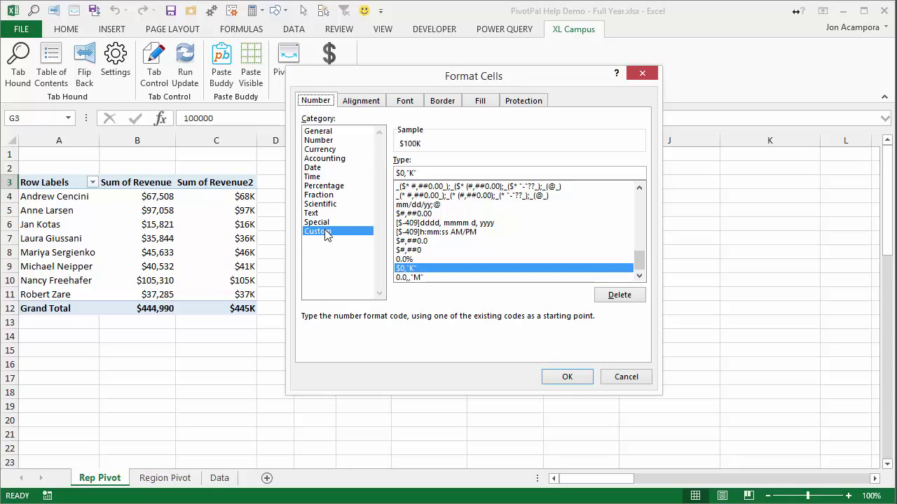
{"action": "left_click", "coordinate": [413, 278]}
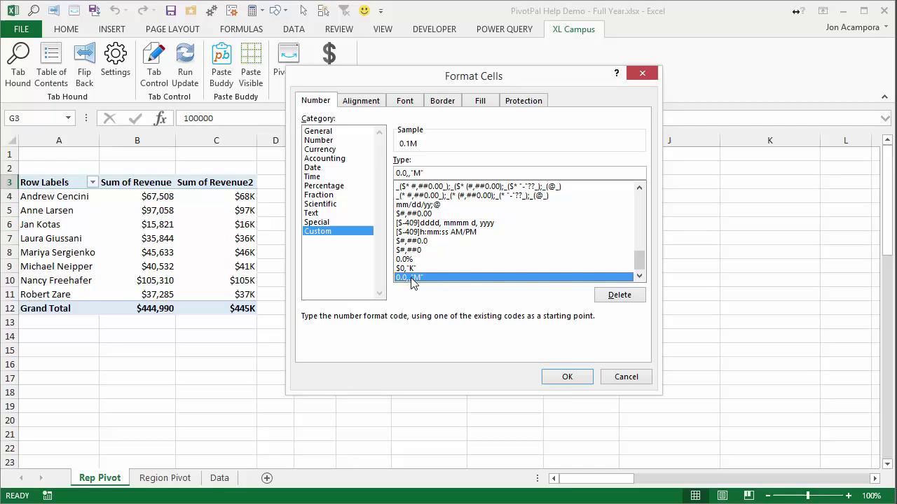
{"action": "left_click", "coordinate": [569, 378]}
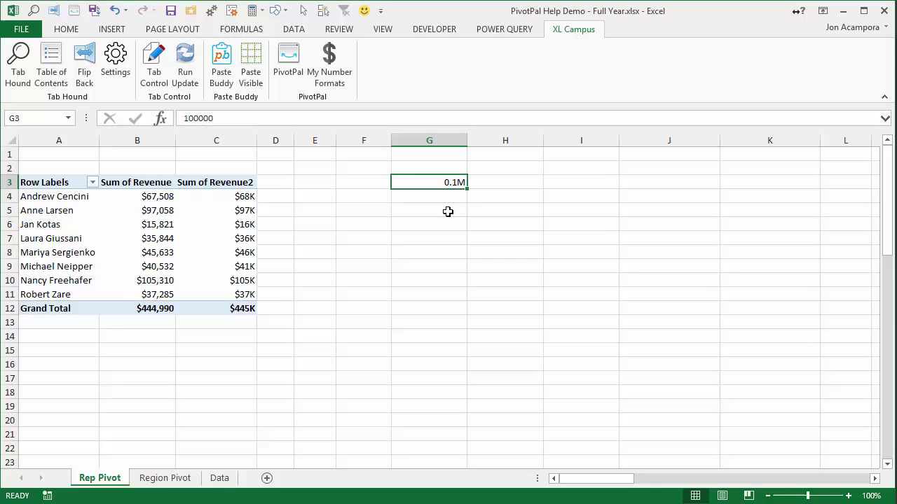
{"action": "left_click", "coordinate": [349, 82]}
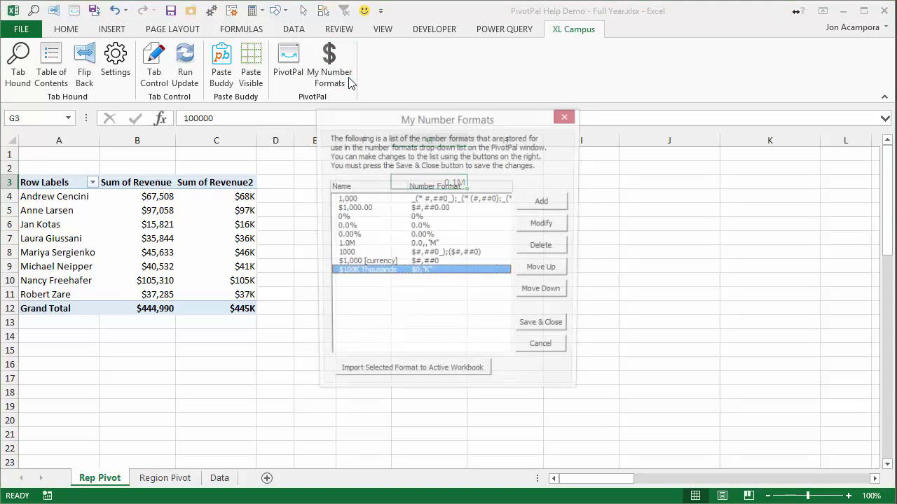